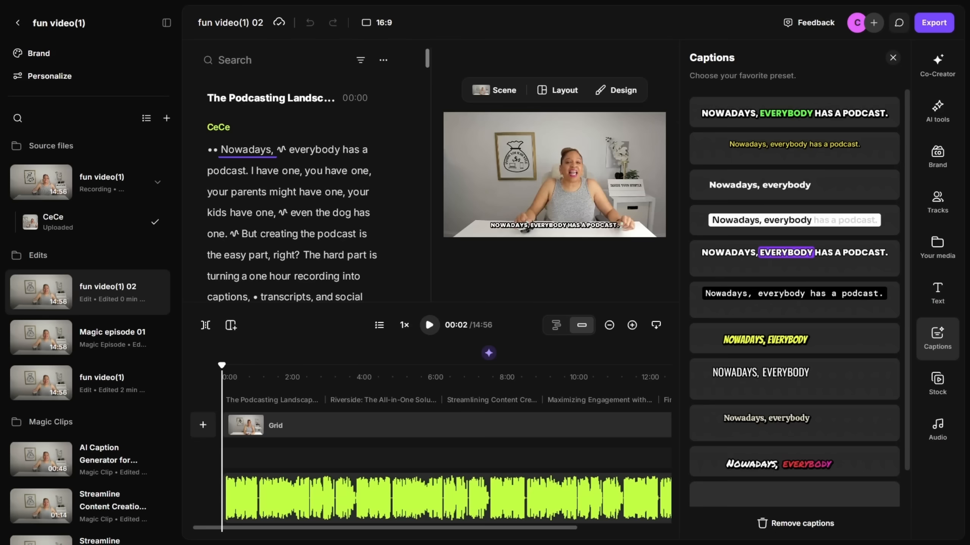
Open the AI Caption Generator magic clip and play it back
key(space)
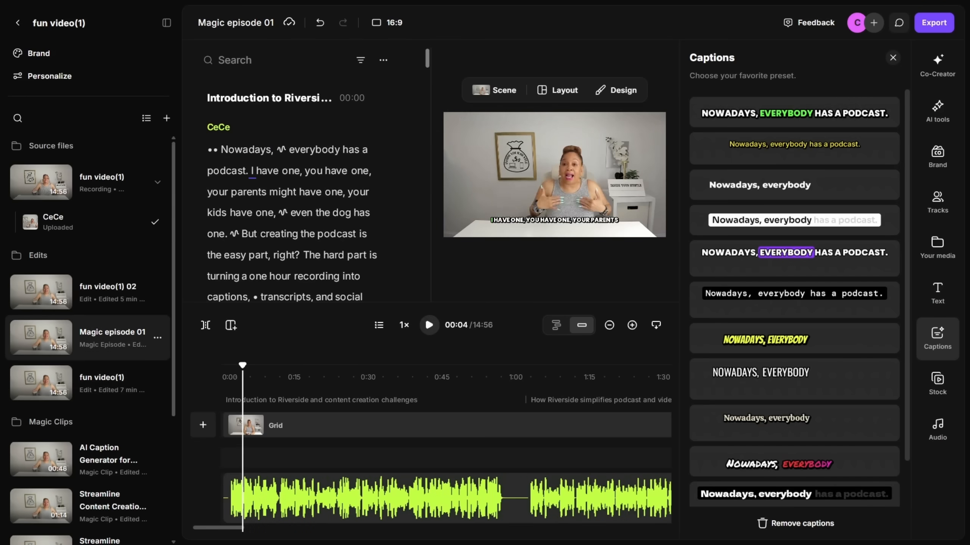
scroll(88, 279, down, 5)
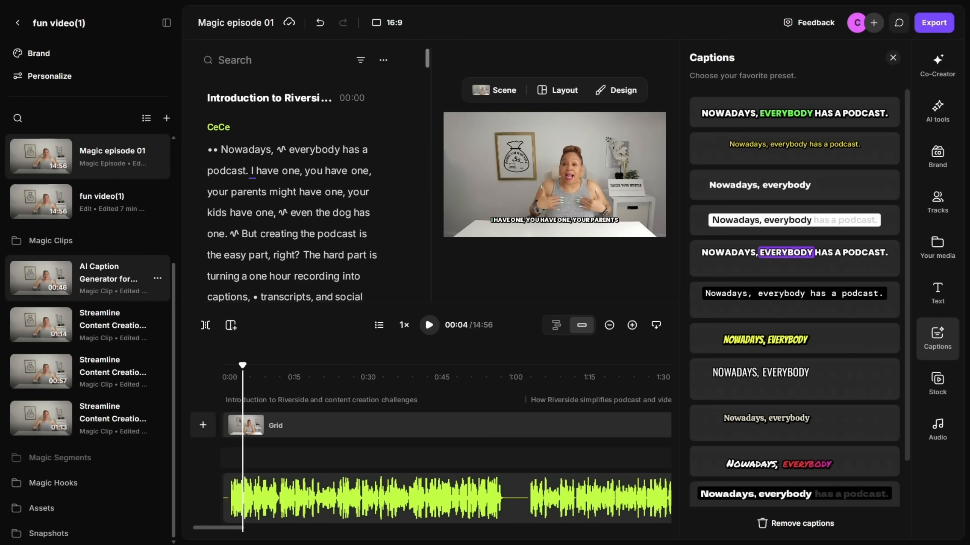
click(87, 279)
key(space)
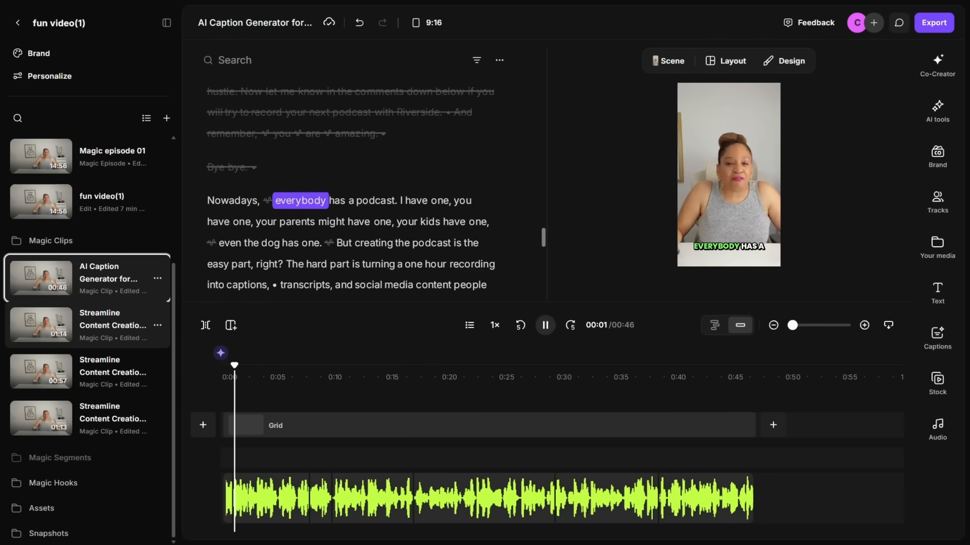
Open the two Streamline Content Creation magic clips in turn and preview their playback
click(113, 325)
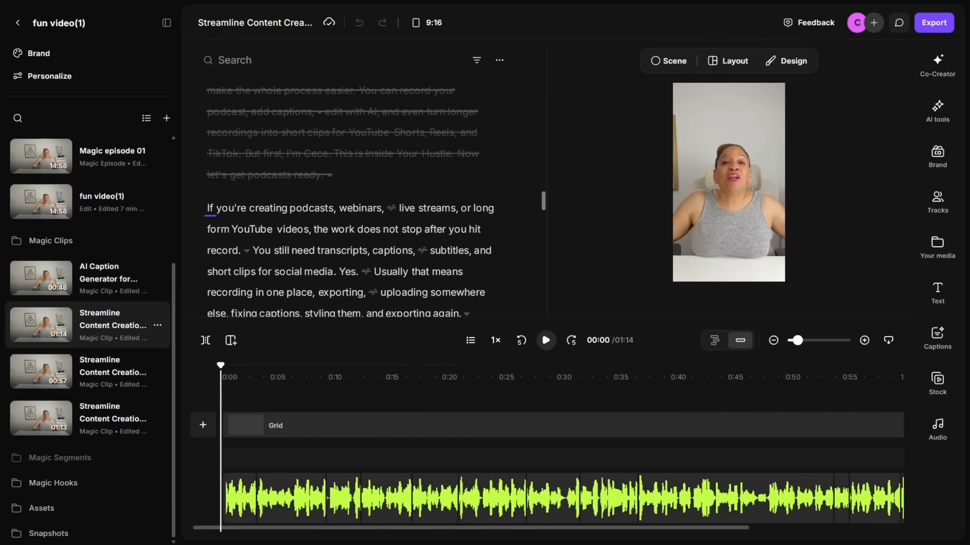
key(space)
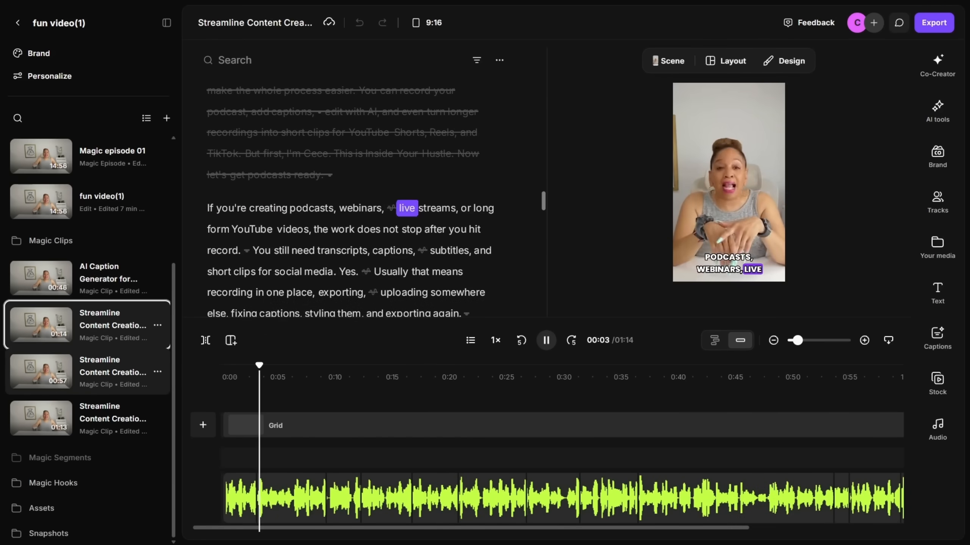
click(113, 371)
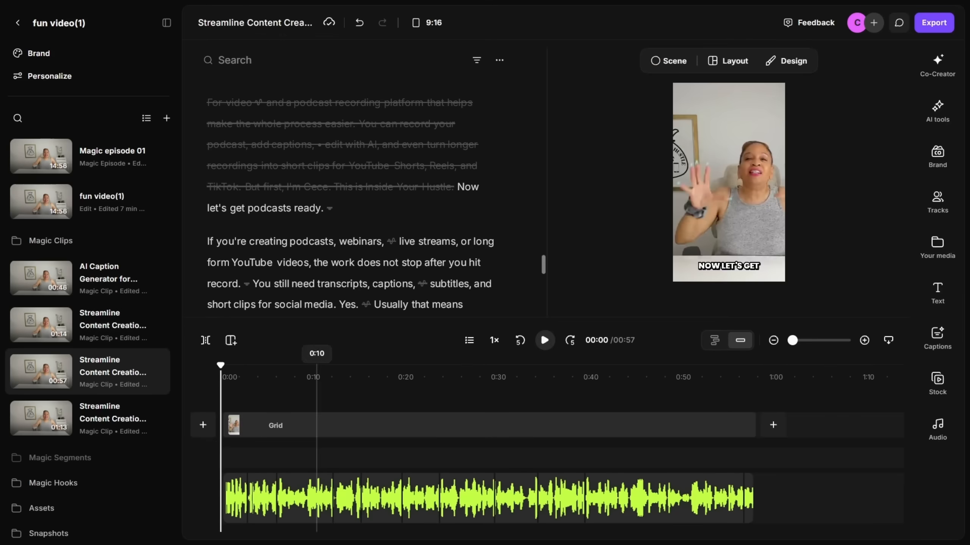
key(space)
key(space)
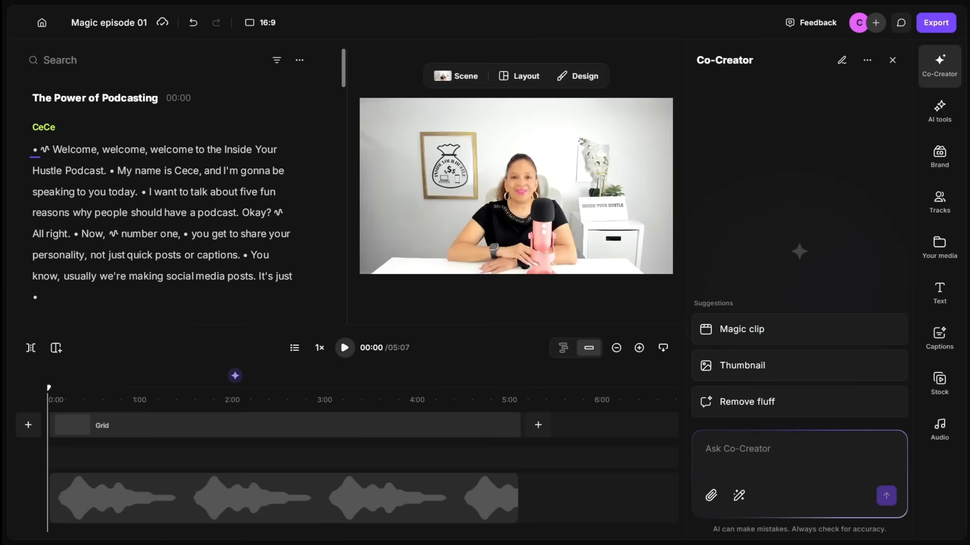
Open the Captions presets for Magic episode 01 and browse the available caption styles
scroll(387, 218, down, 15)
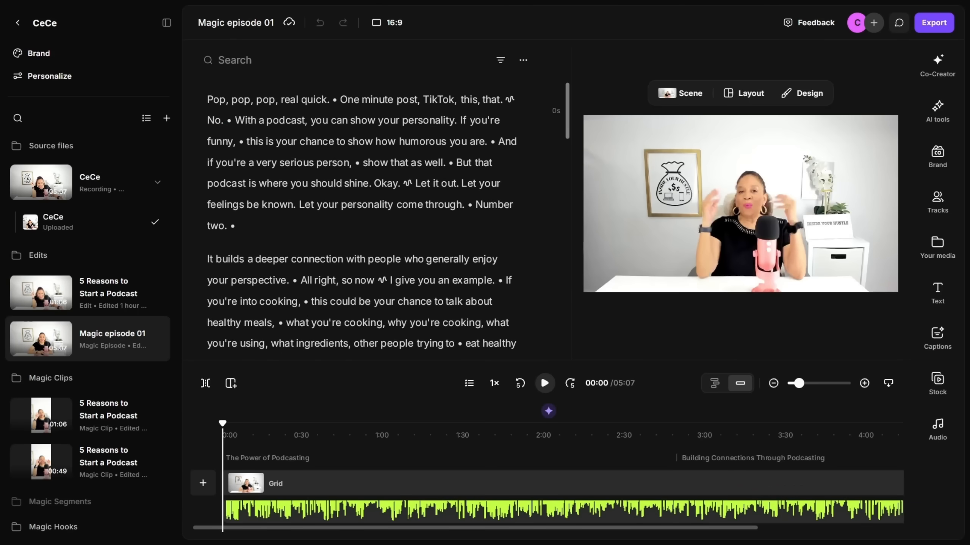
scroll(387, 217, down, 12)
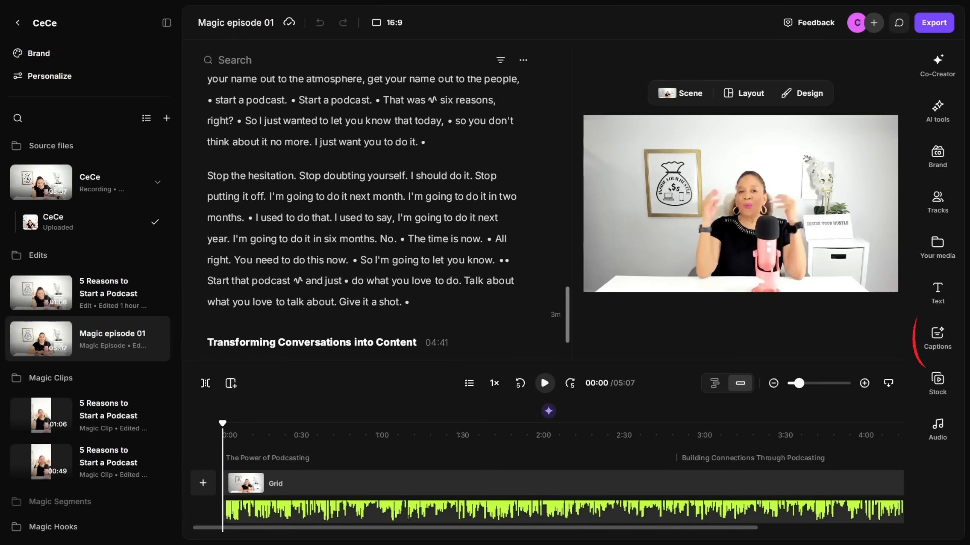
click(937, 338)
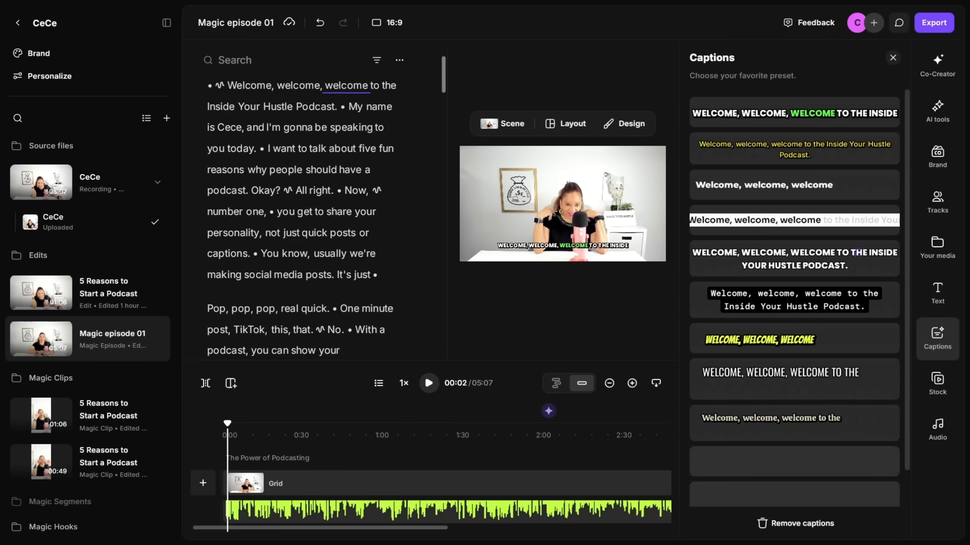
drag(430, 360, 431, 415)
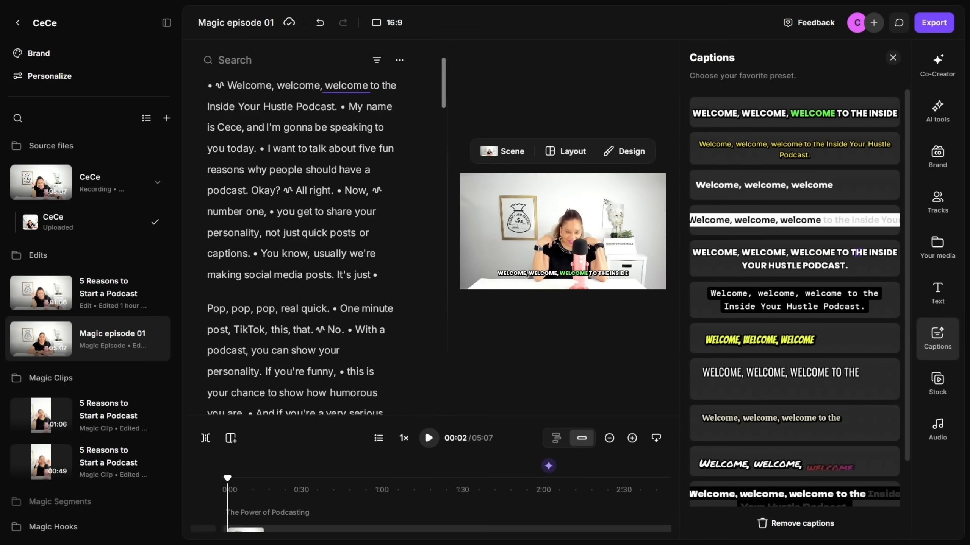
drag(447, 231, 413, 231)
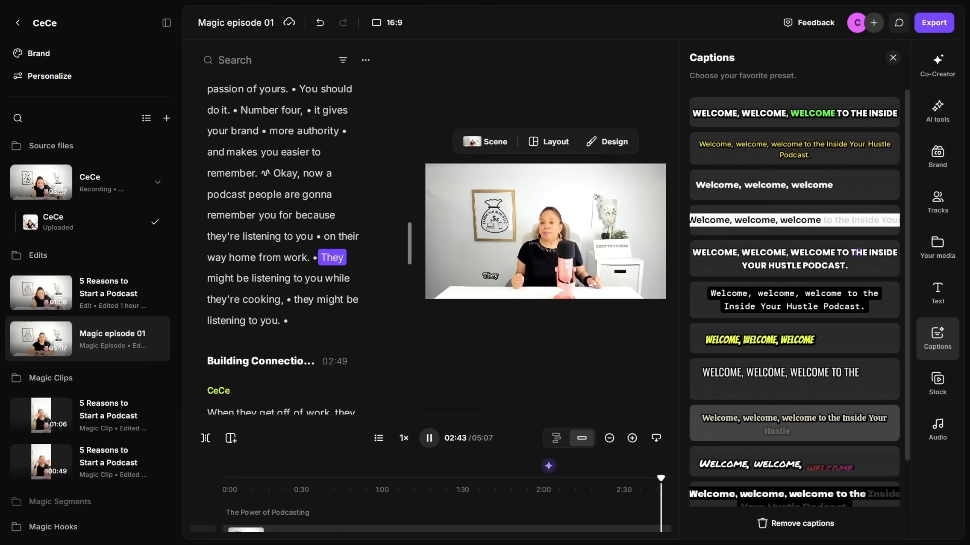
scroll(794, 409, down, 2)
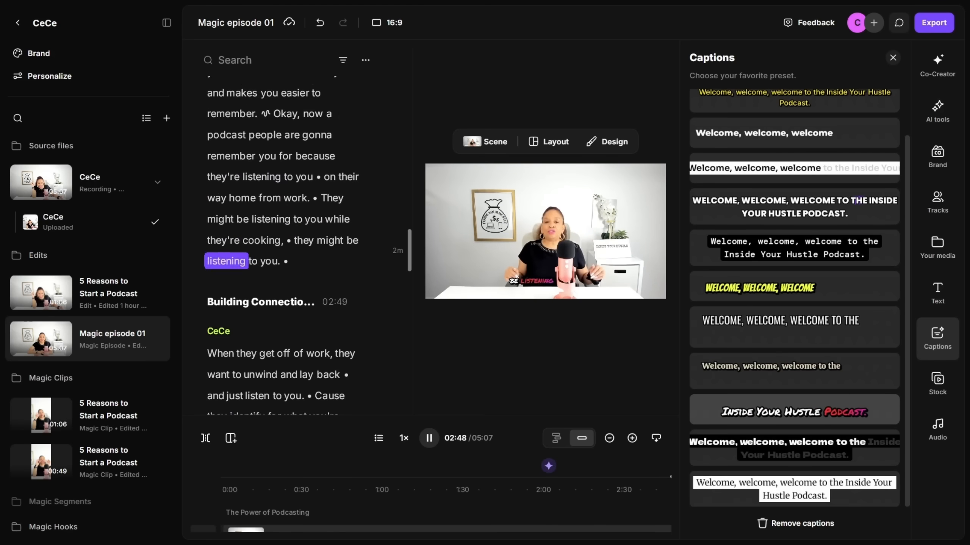
Hide the project library sidebar and play back the episode to preview its captions
click(167, 23)
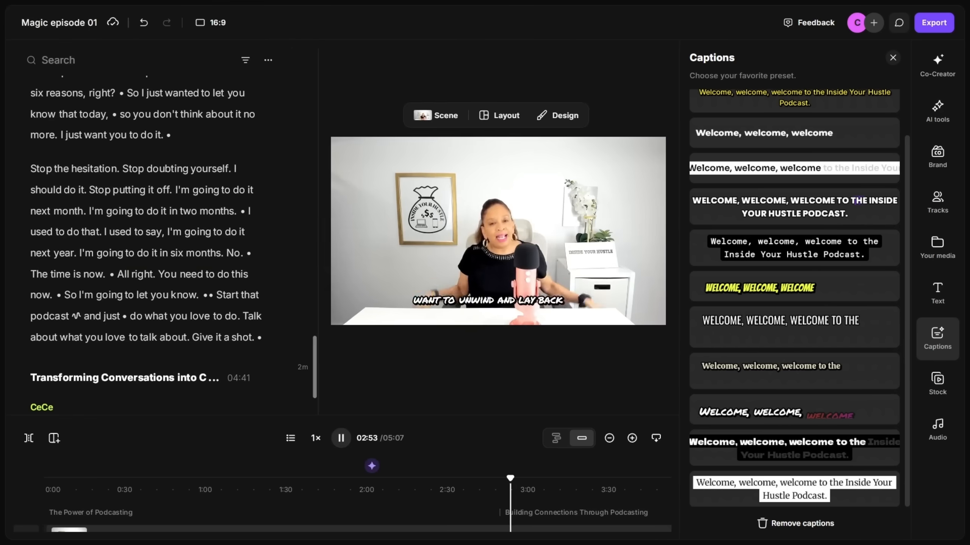
key(space)
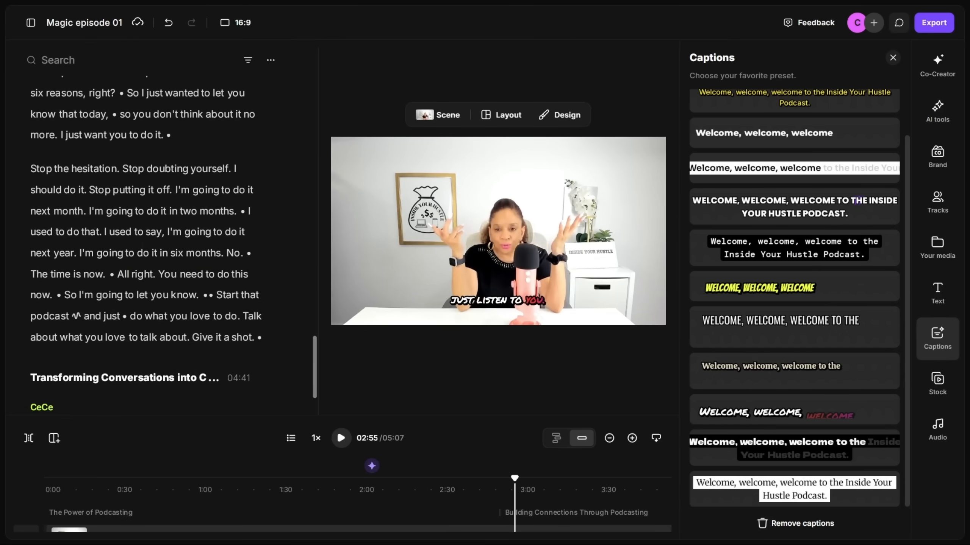
key(space)
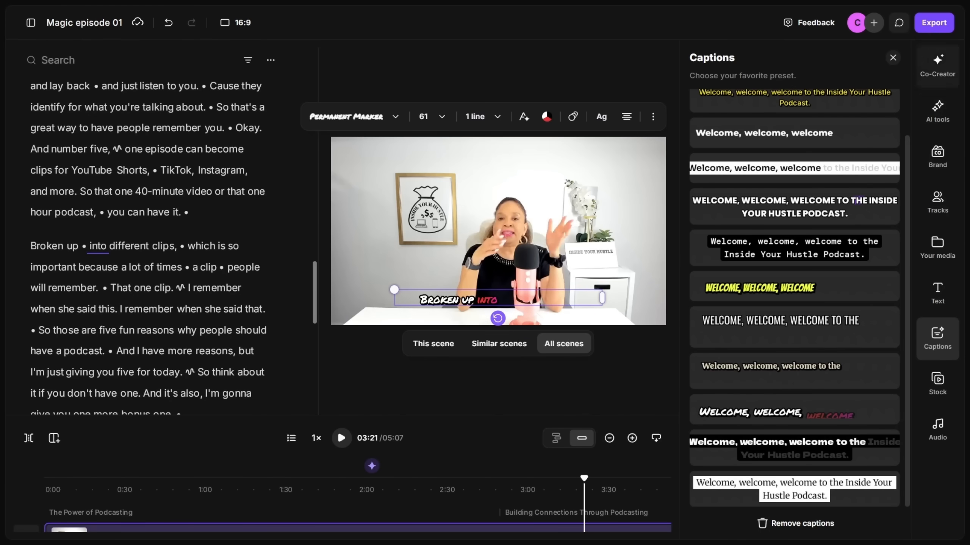
Ask Co-Creator: "can you make the caption bigger?"
click(937, 66)
text(can you make the caopt)
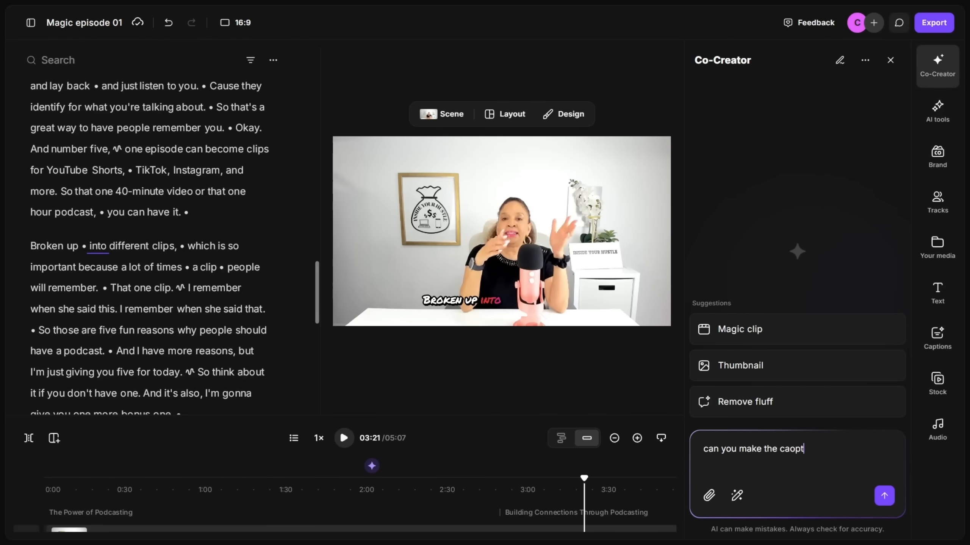
key(BackSpace)
key(BackSpace)
key(BackSpace)
text(ption bigger?)
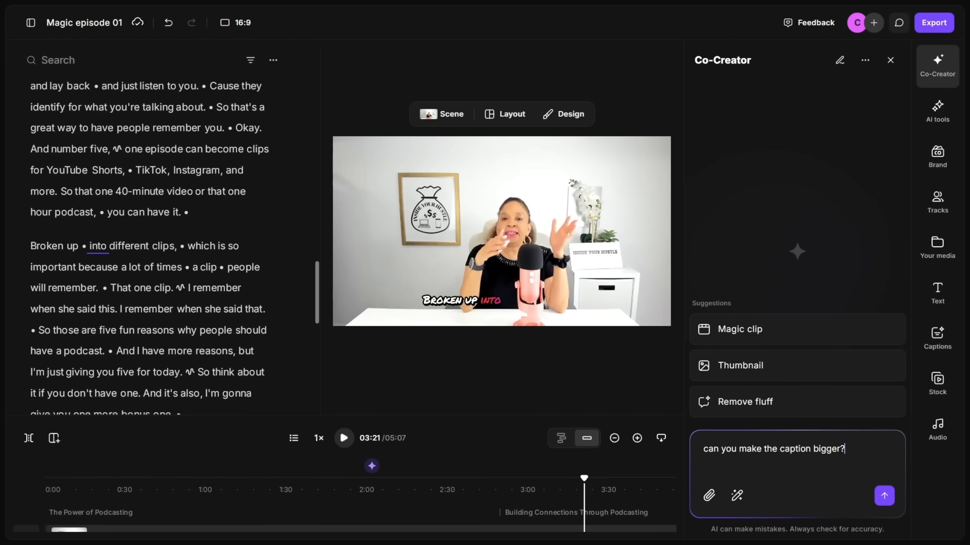
key(Return)
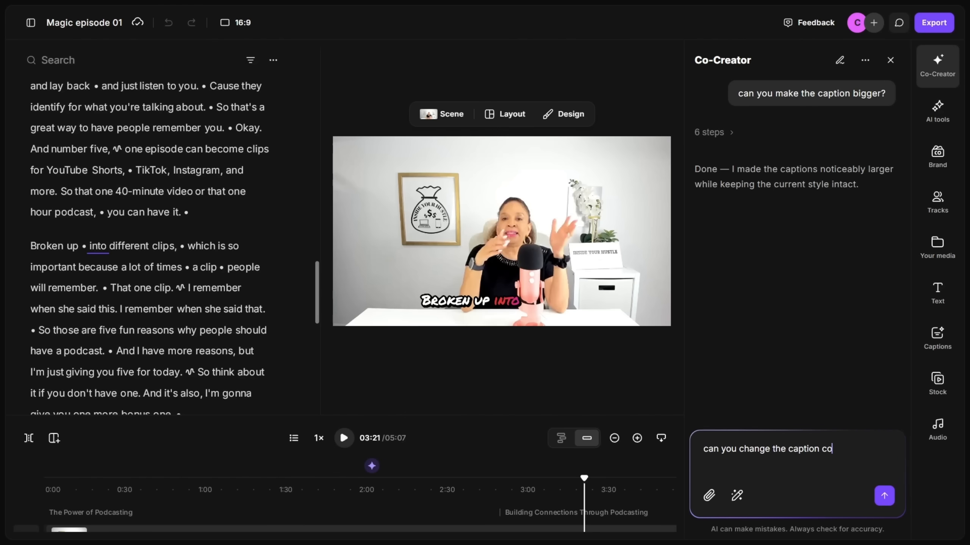
Ask Co-Creator to change the caption color, answer "Lets do a nice green", and preview the result
text(?)
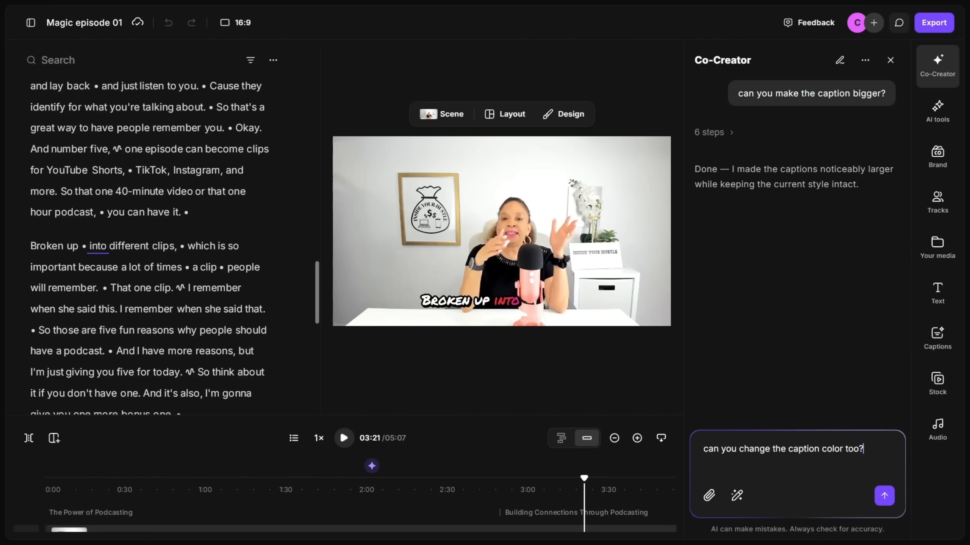
key(Return)
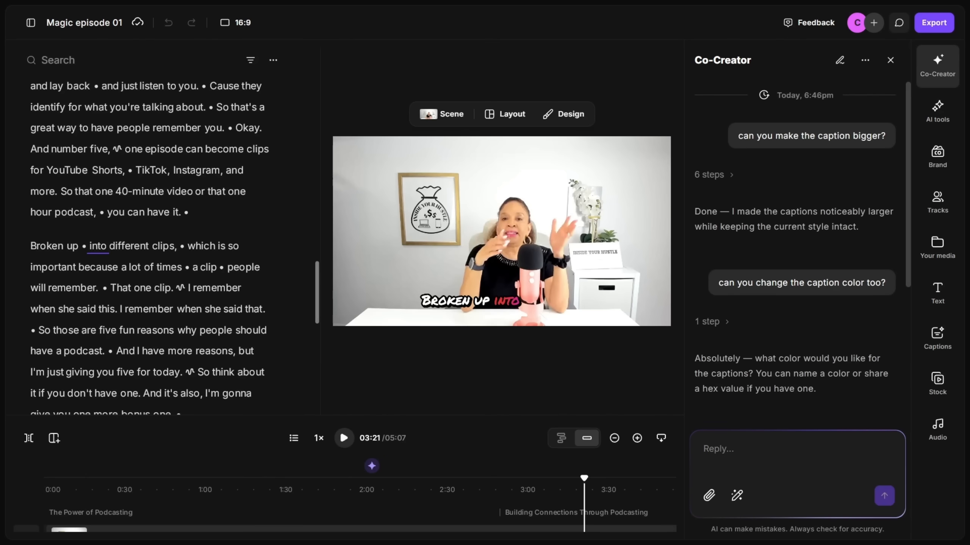
text(Lets do a nice green)
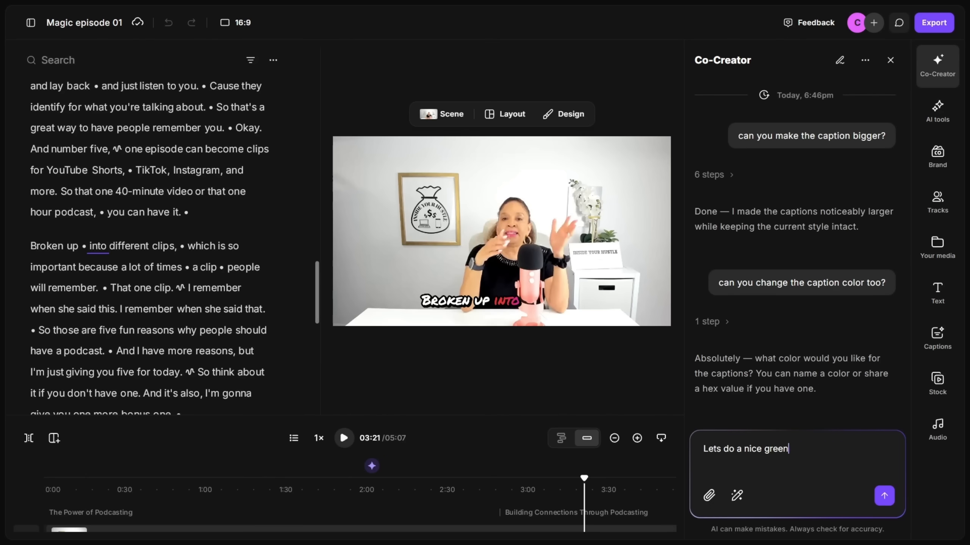
key(Return)
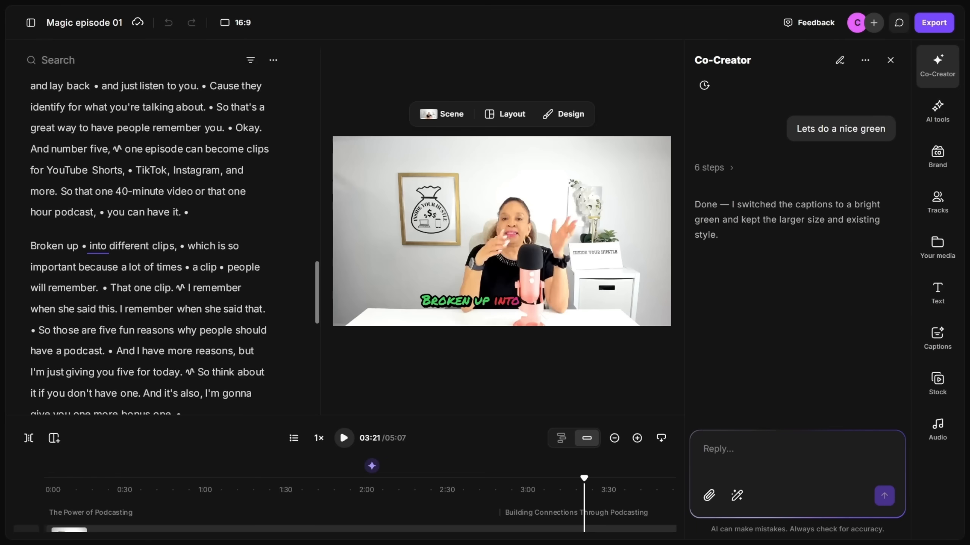
click(585, 226)
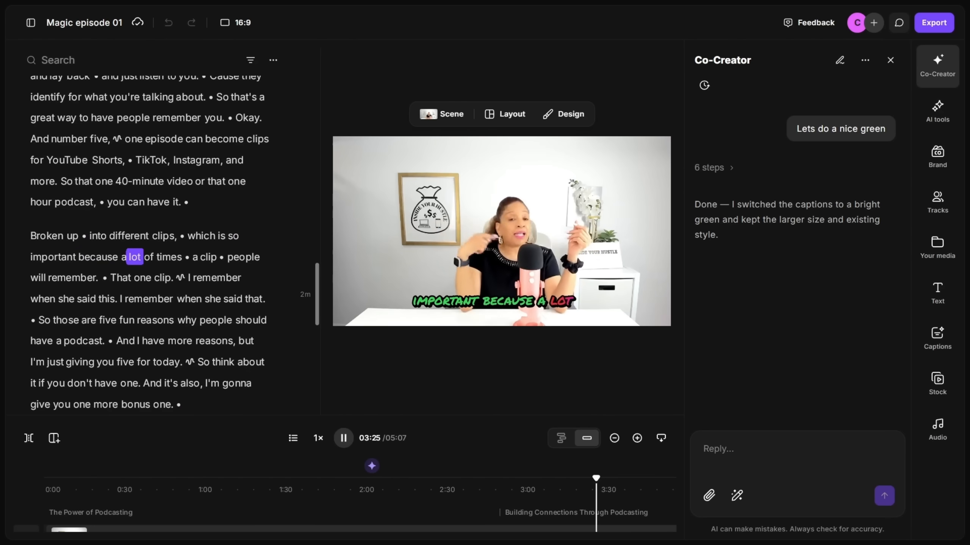
click(585, 227)
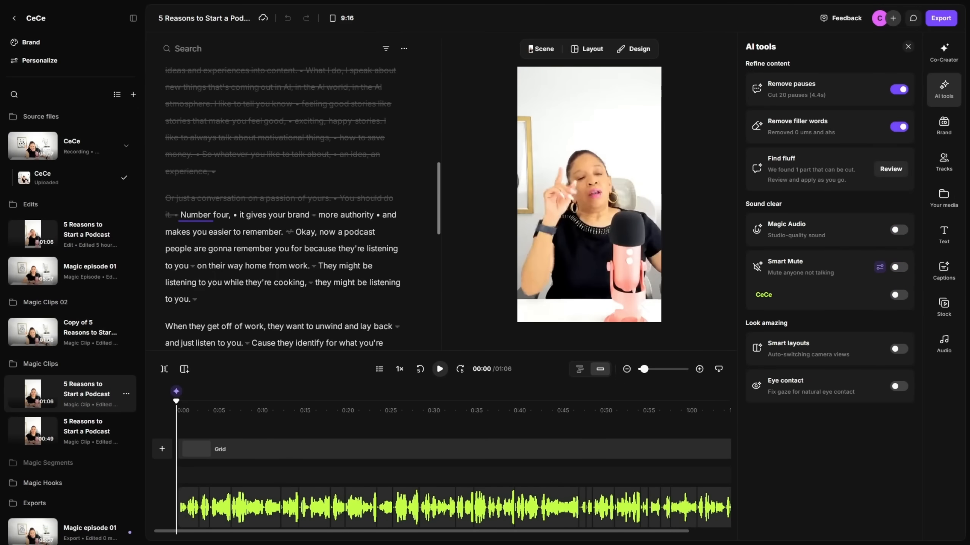
Play the 5 Reasons to Start a Podcast clip and turn on Magic Audio
key(space)
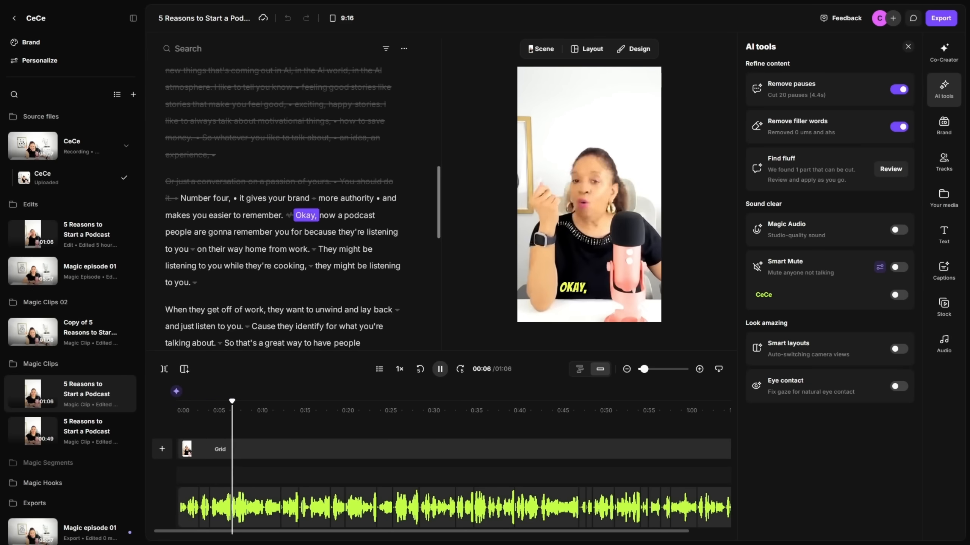
key(space)
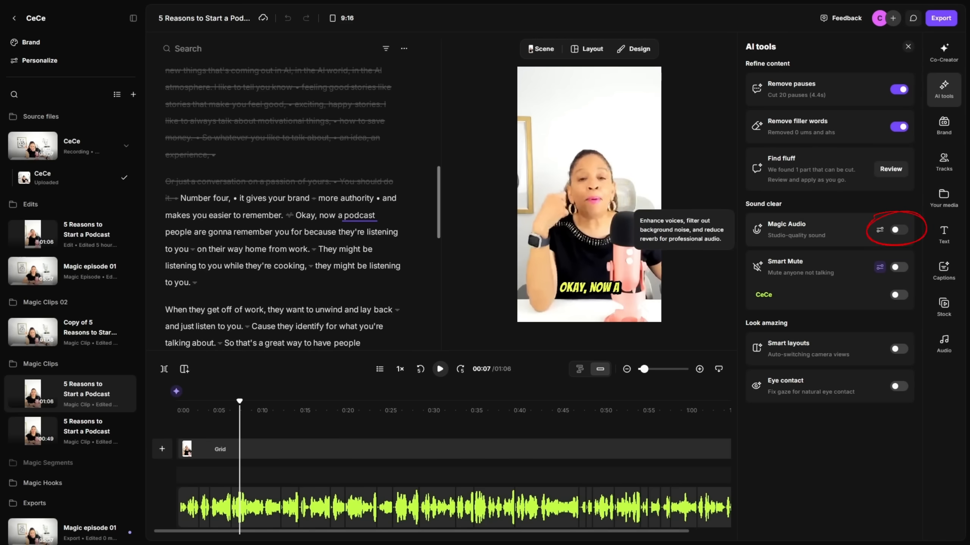
click(899, 229)
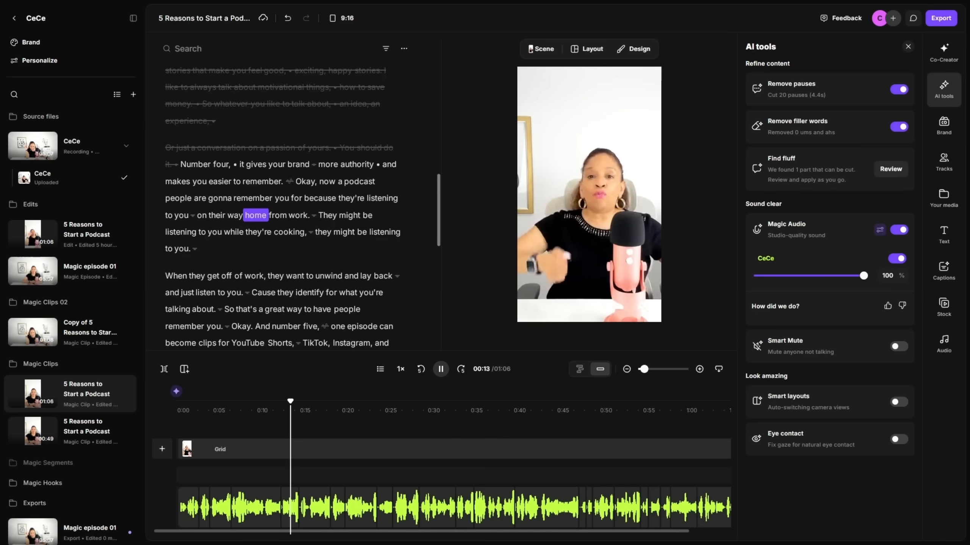
Turn on Smart Mute for the clip and play it back to check the audio
key(space)
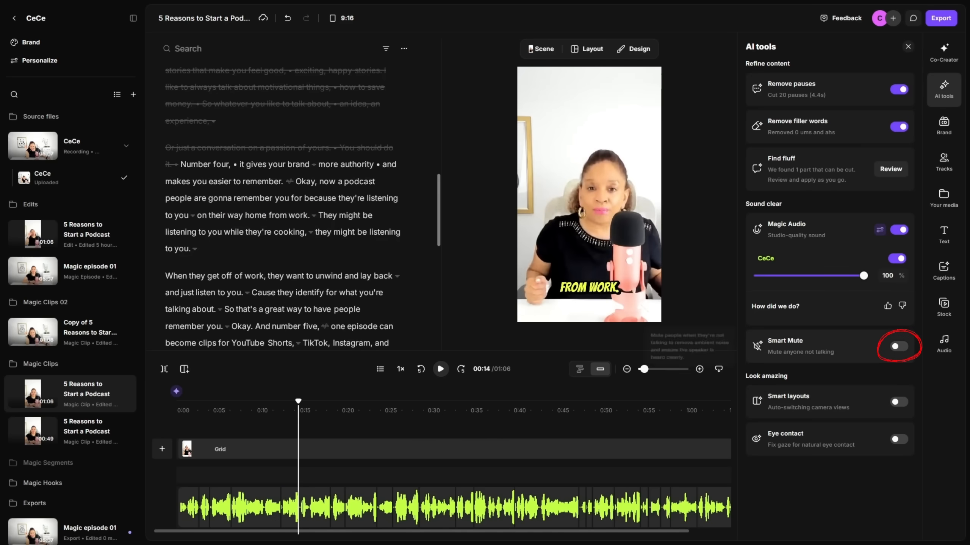
click(898, 347)
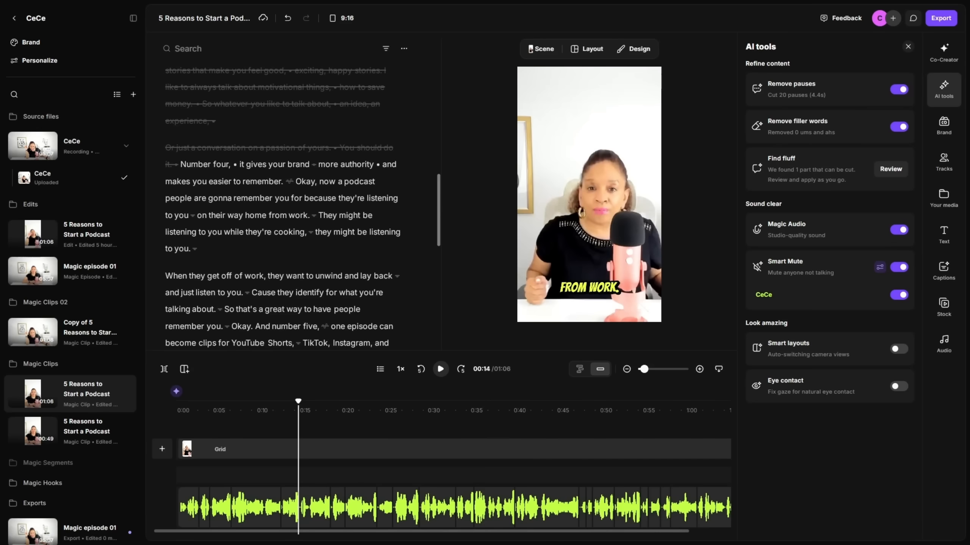
key(space)
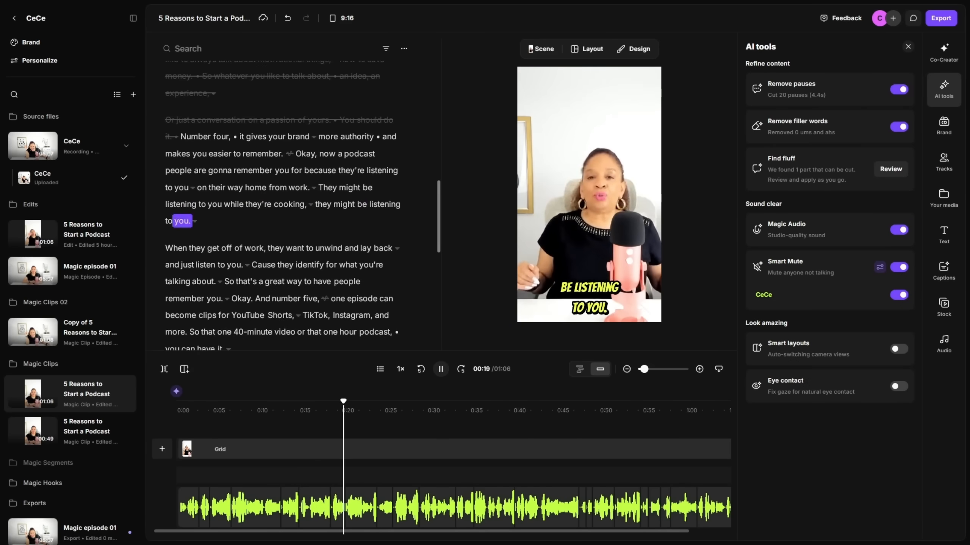
key(space)
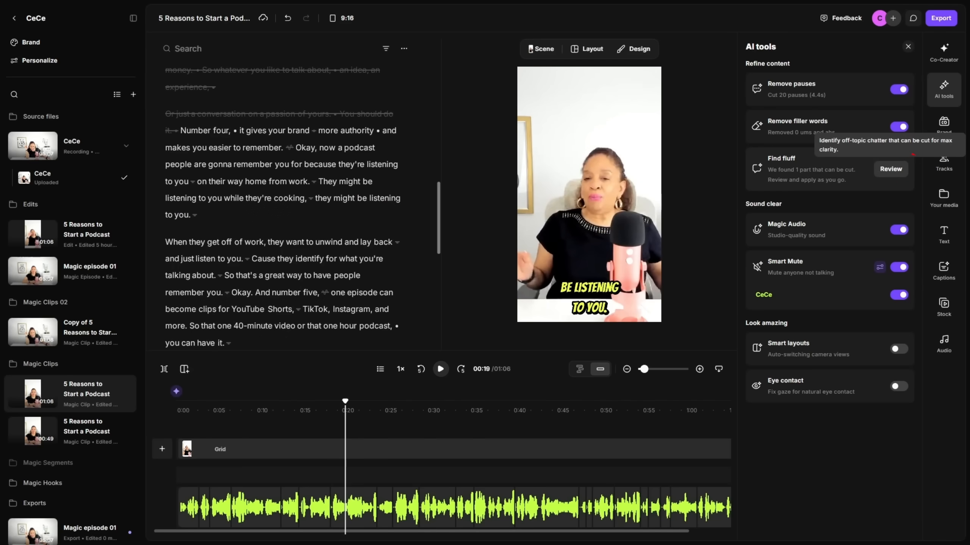
Review the Find fluff suggestion and apply its recommended cut
click(890, 169)
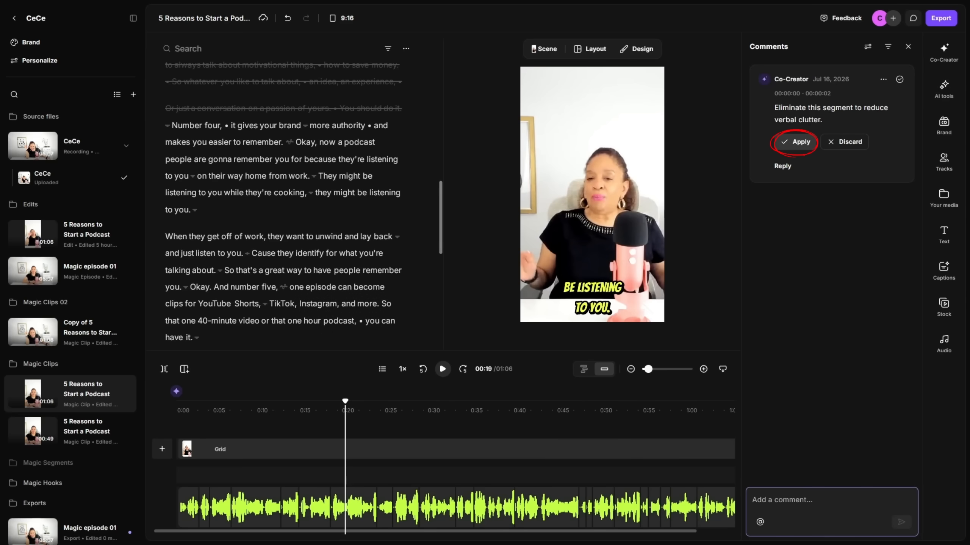
click(843, 142)
Replay the clip from the start to check the applied AI enhancements
click(179, 410)
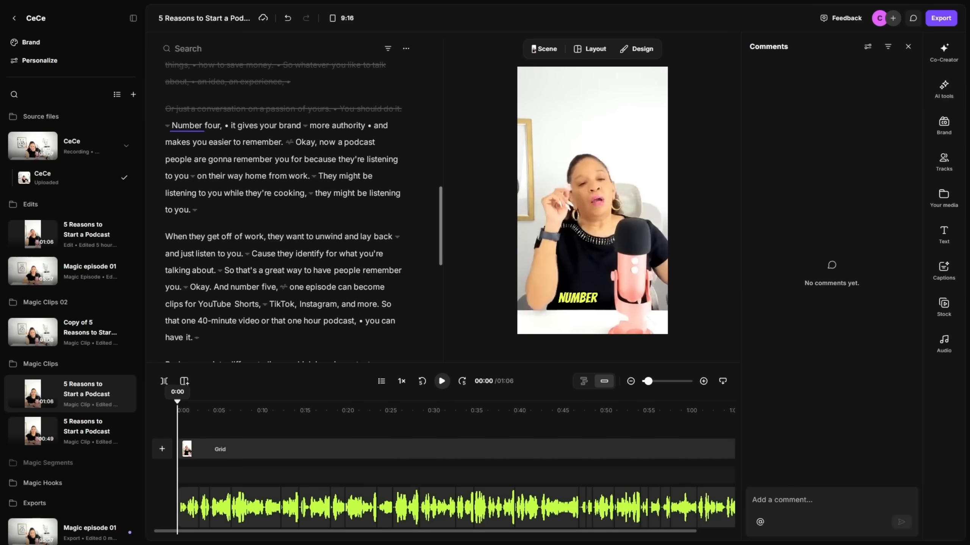
key(space)
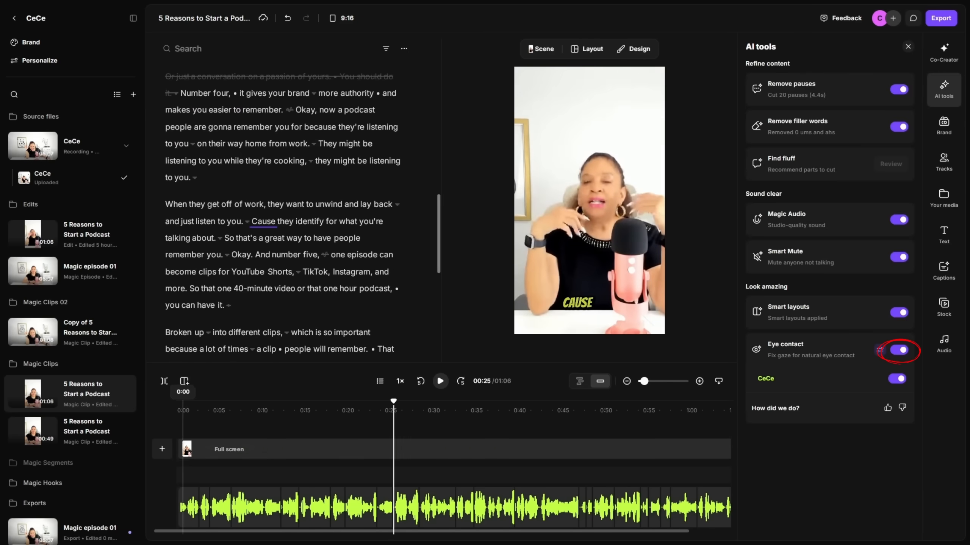
click(181, 408)
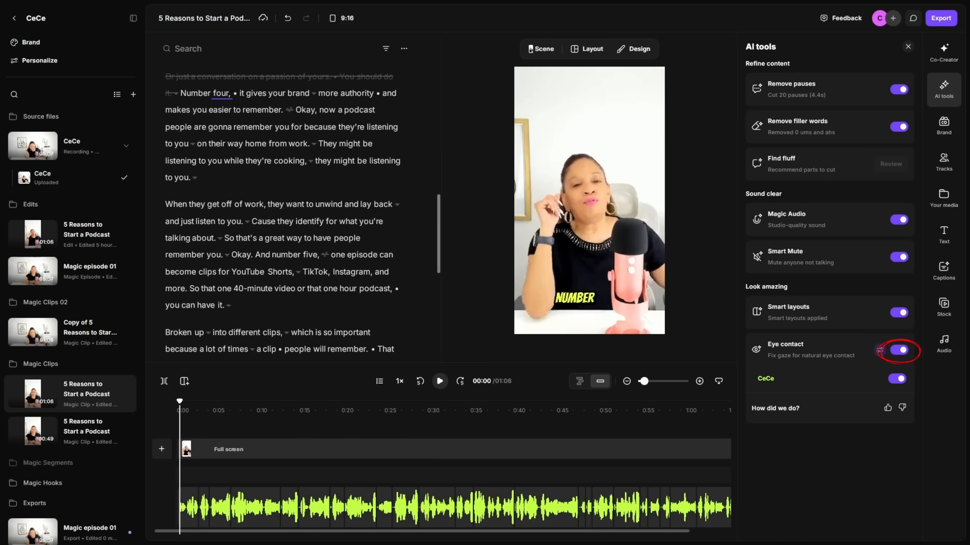
key(space)
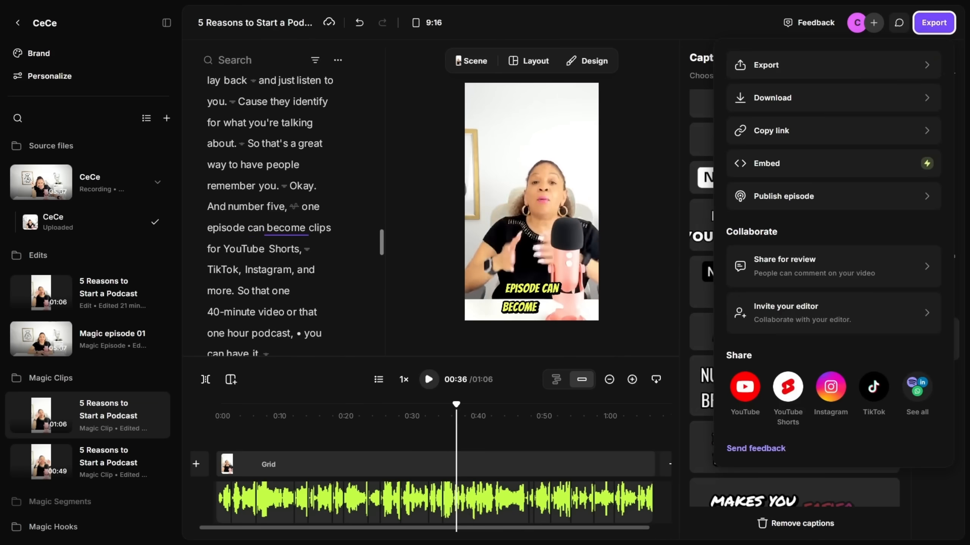
Export the clip at 2160p 4K with audio level normalization and background noise removal enabled
click(833, 64)
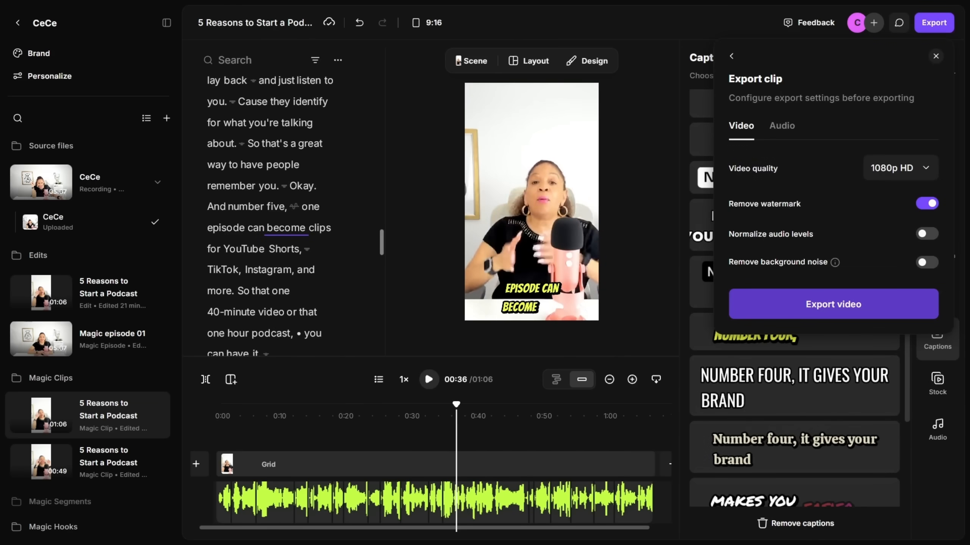
click(927, 234)
click(927, 262)
click(901, 168)
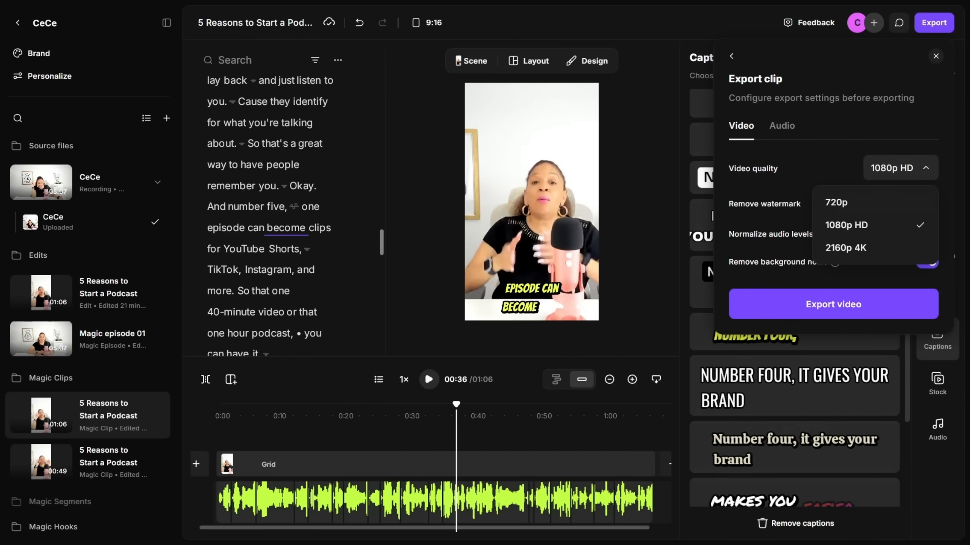
click(875, 247)
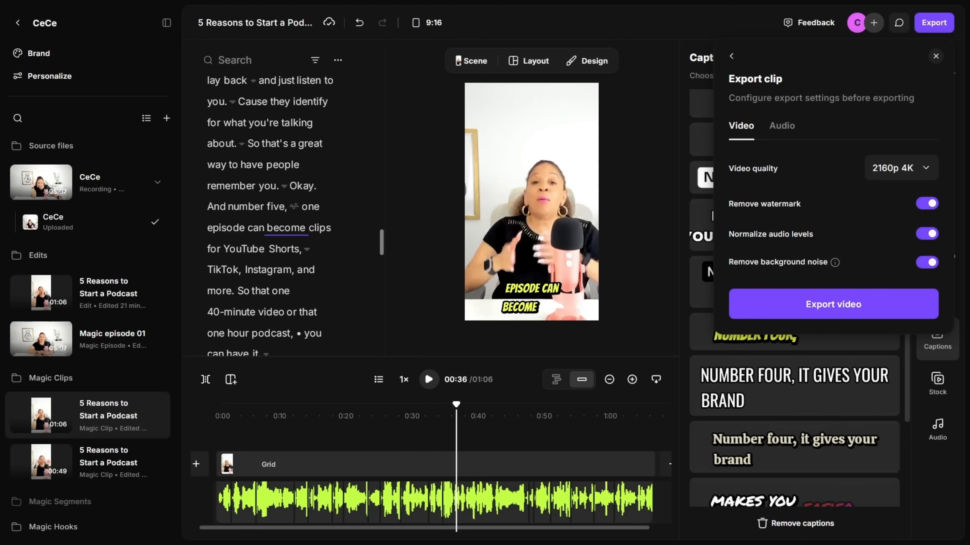
click(833, 305)
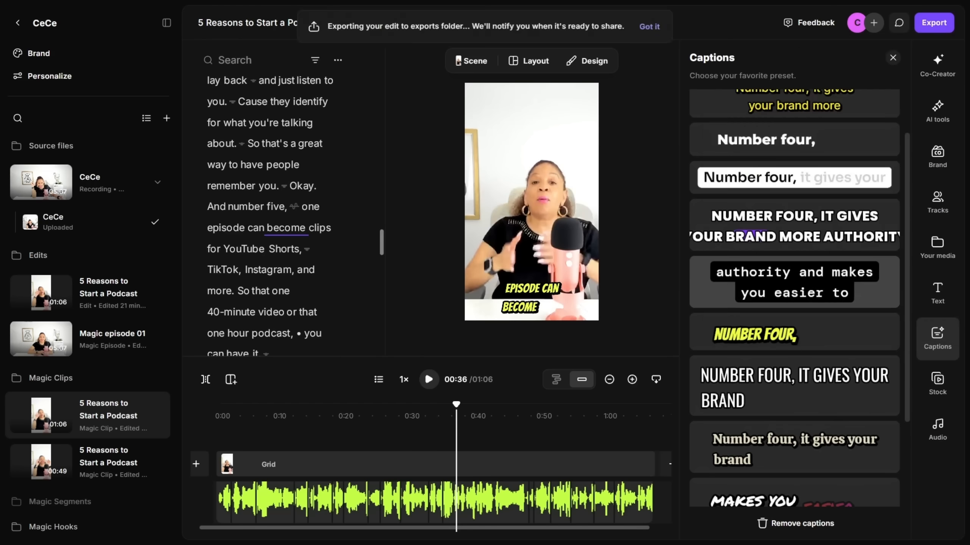